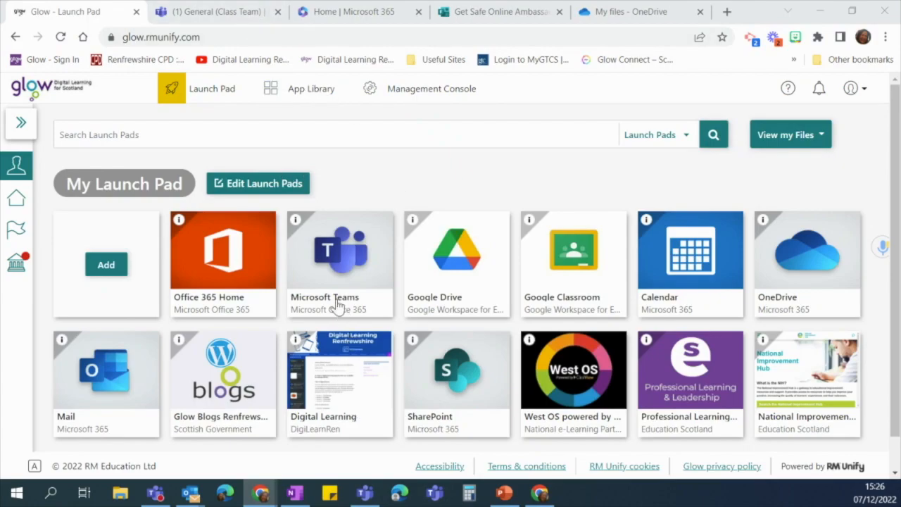
Step: Switch to Microsoft Teams, open the Class Team's assignments and start a new assignment
click(227, 10)
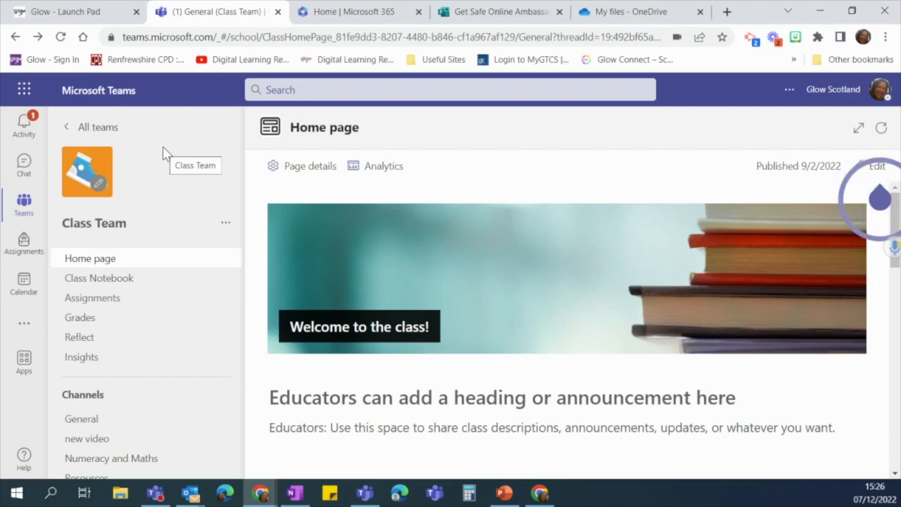
click(113, 301)
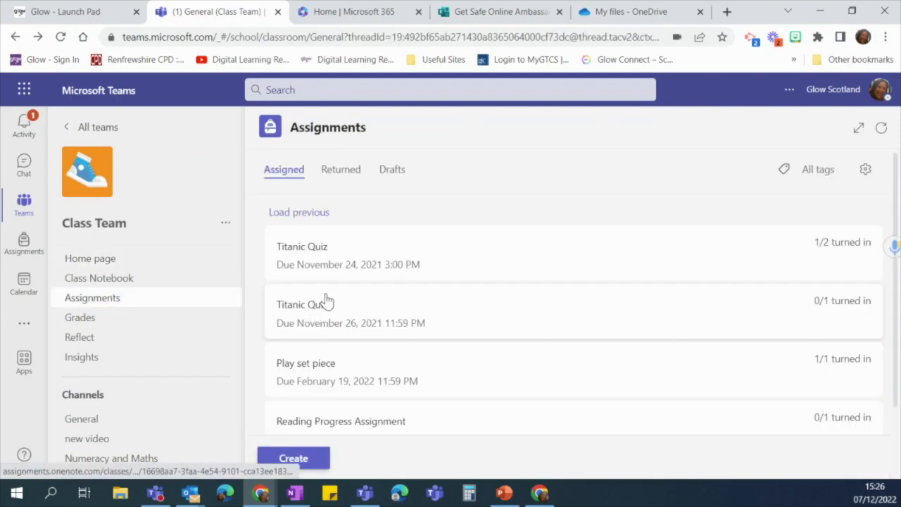
scroll(433, 265, down, 2)
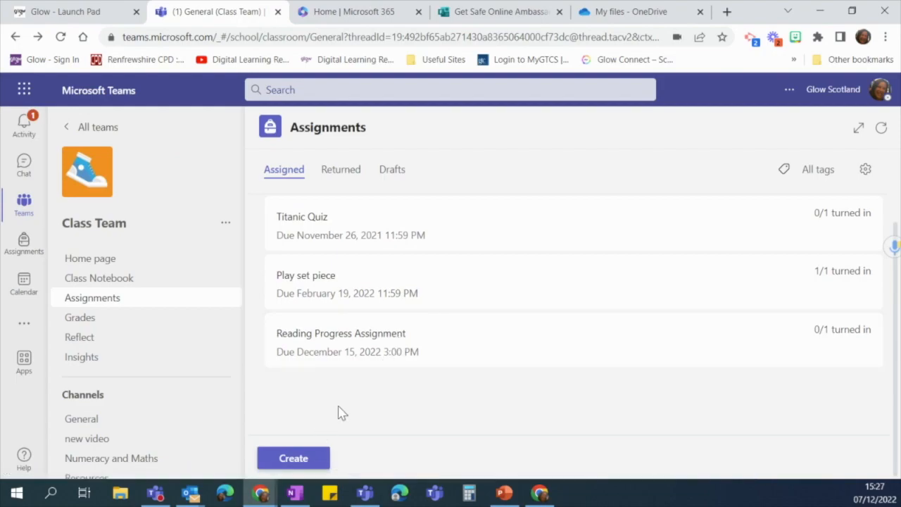
click(293, 459)
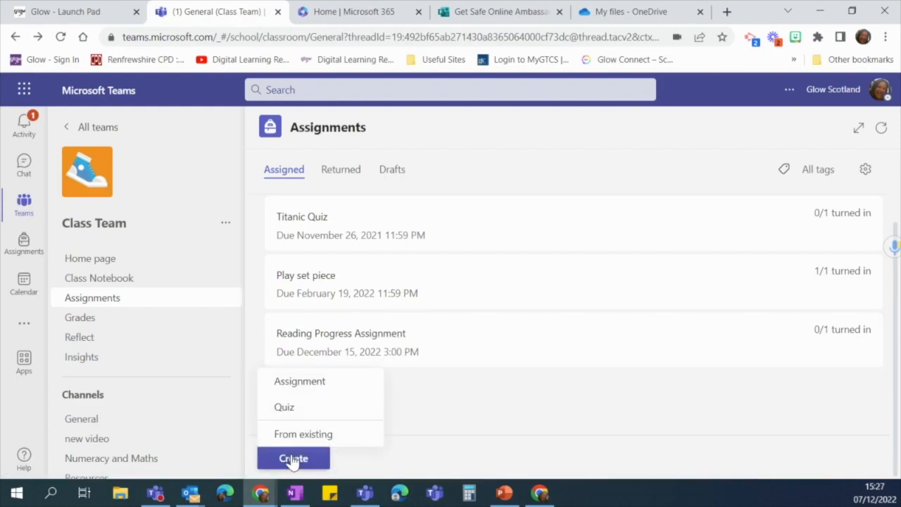
click(309, 381)
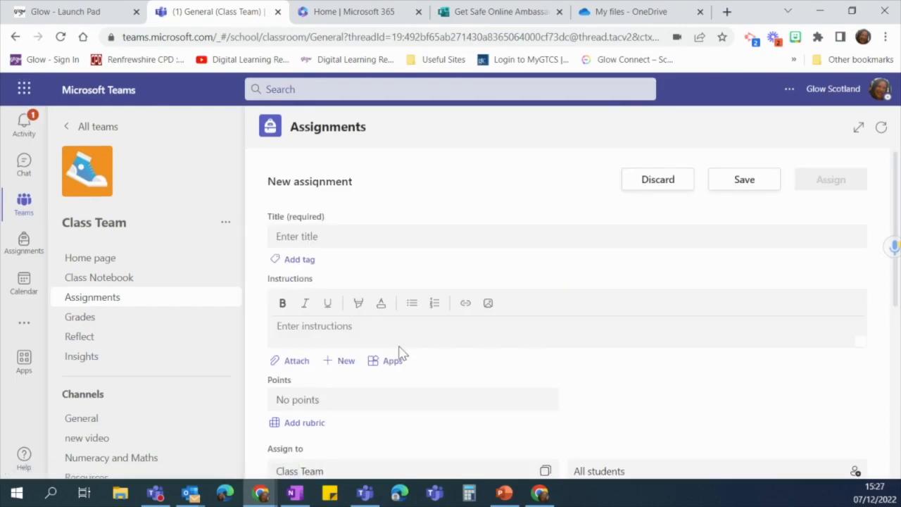
Step: Title the new assignment "Reading Assignment"
click(389, 237)
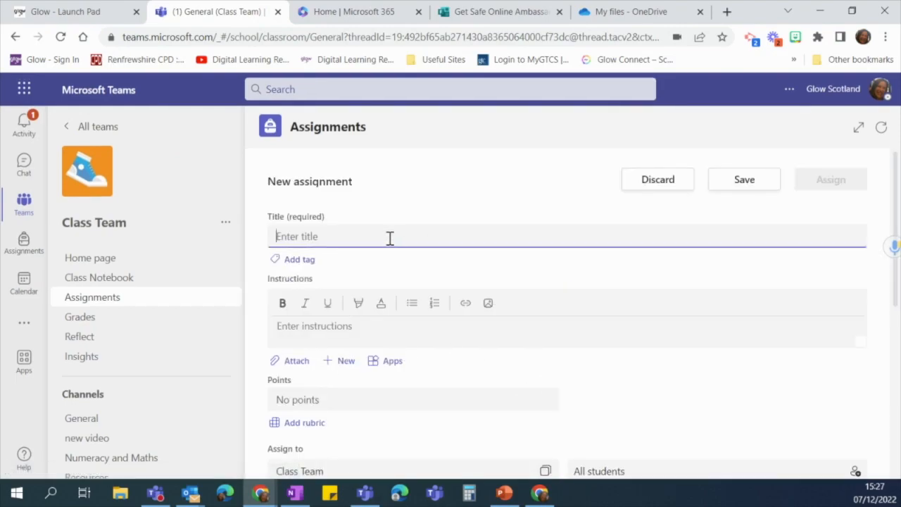
text(Reading)
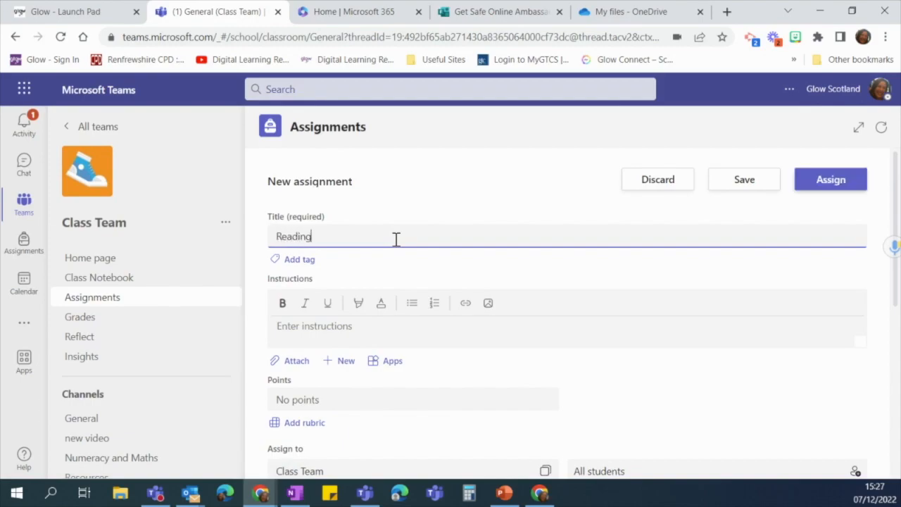
text( Assignment)
Step: Attach a Reading Progress task and import the "Green Group, Chapter 12" PDF from this device's Desktop folder as its passage
scroll(374, 336, down, 1)
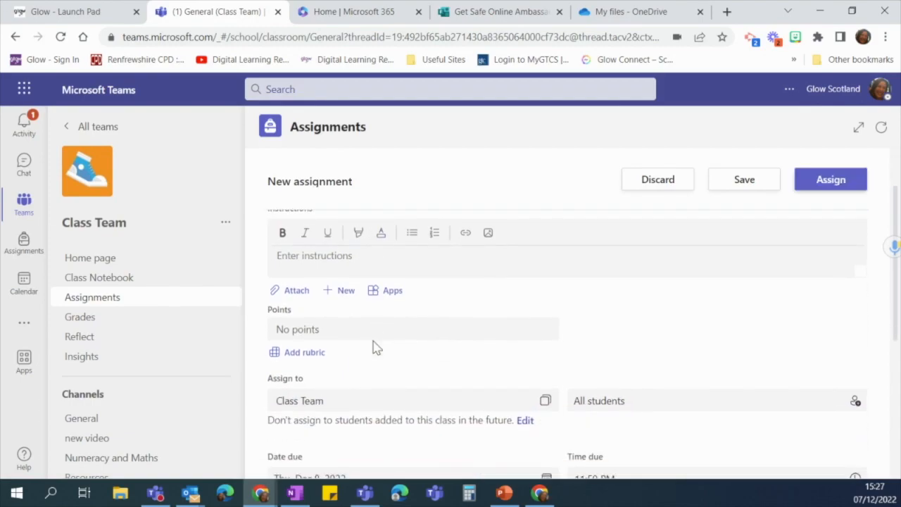
click(291, 294)
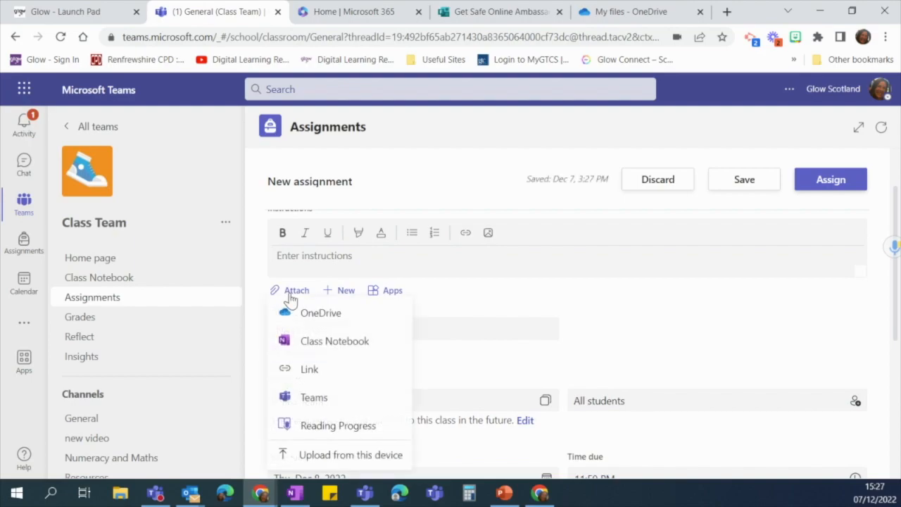
click(328, 429)
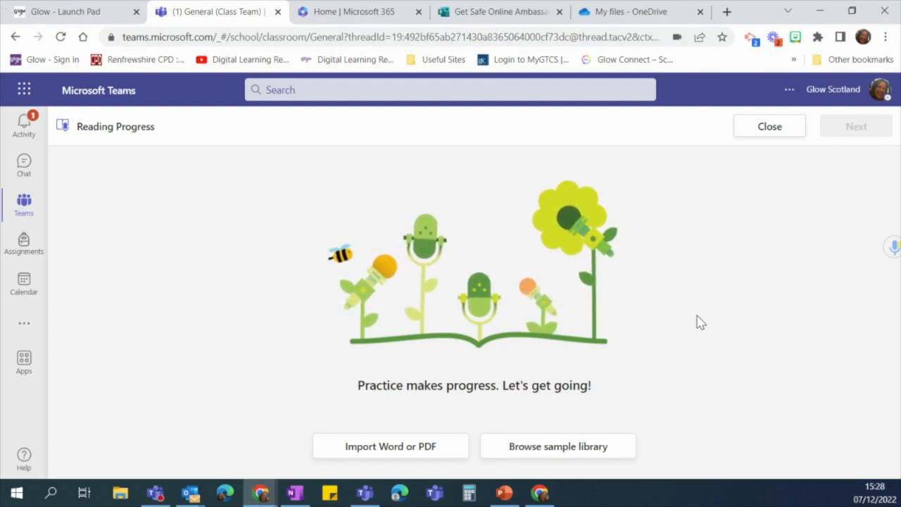
click(404, 453)
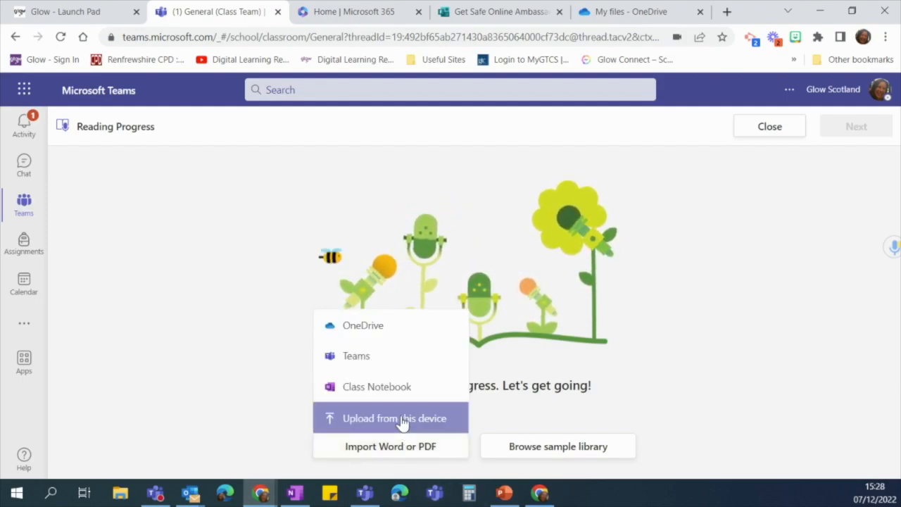
click(403, 419)
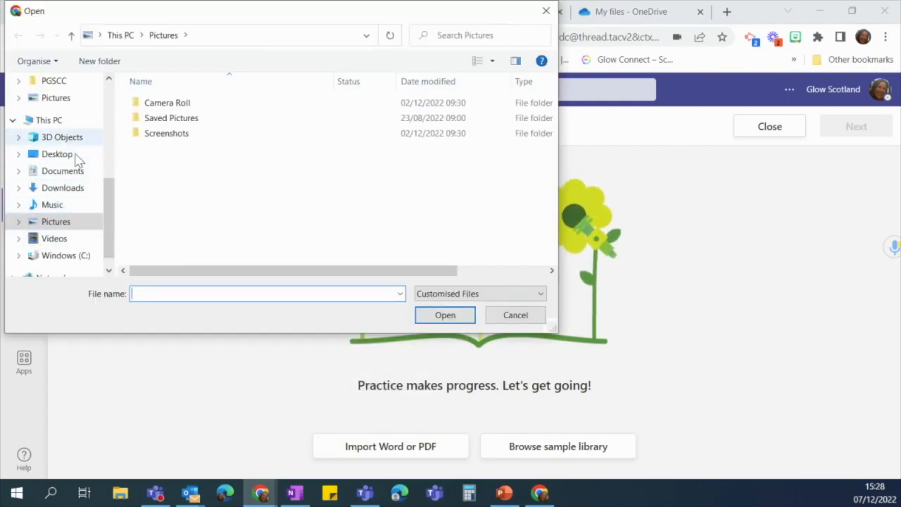
click(65, 153)
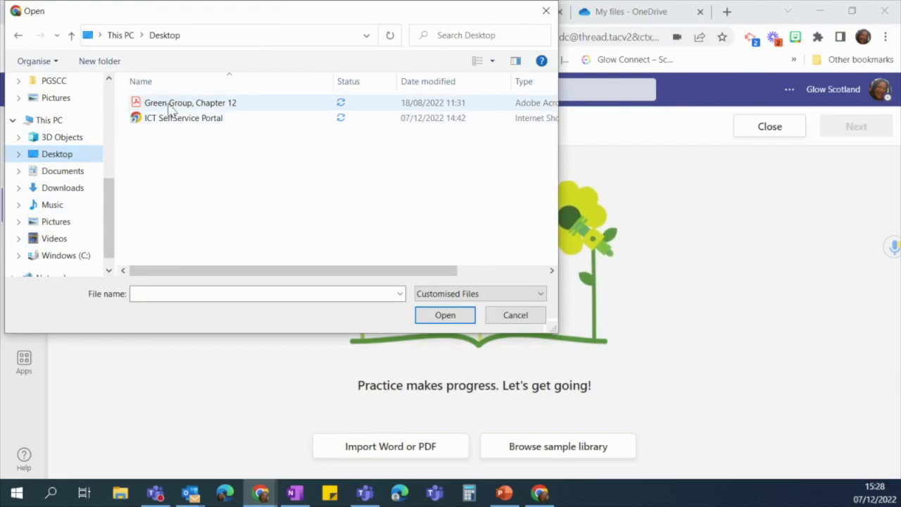
click(171, 105)
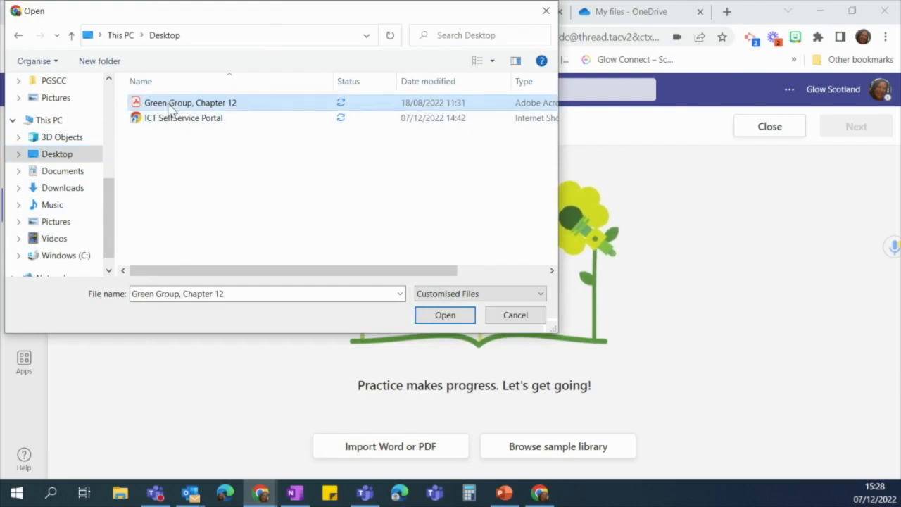
click(446, 318)
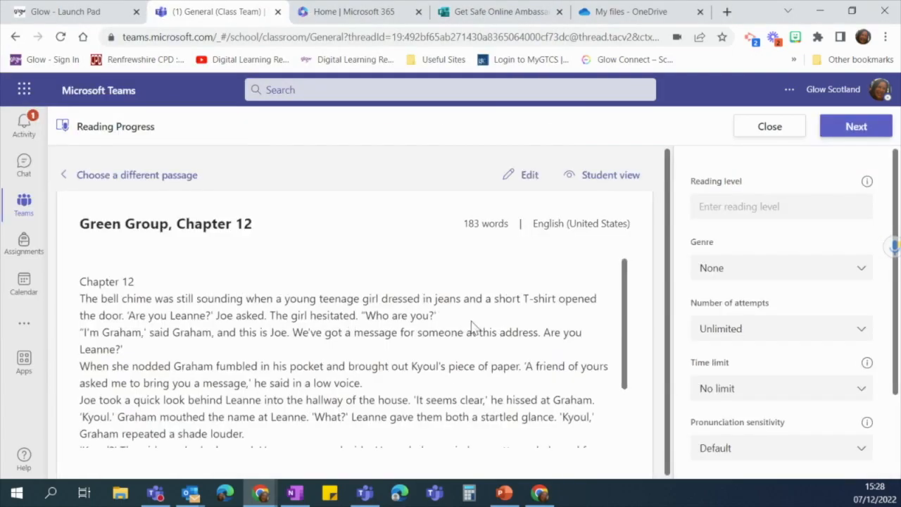
Step: Look through the imported passage and set its genre to Fiction
scroll(473, 324, down, 3)
scroll(470, 338, up, 3)
click(739, 206)
click(865, 273)
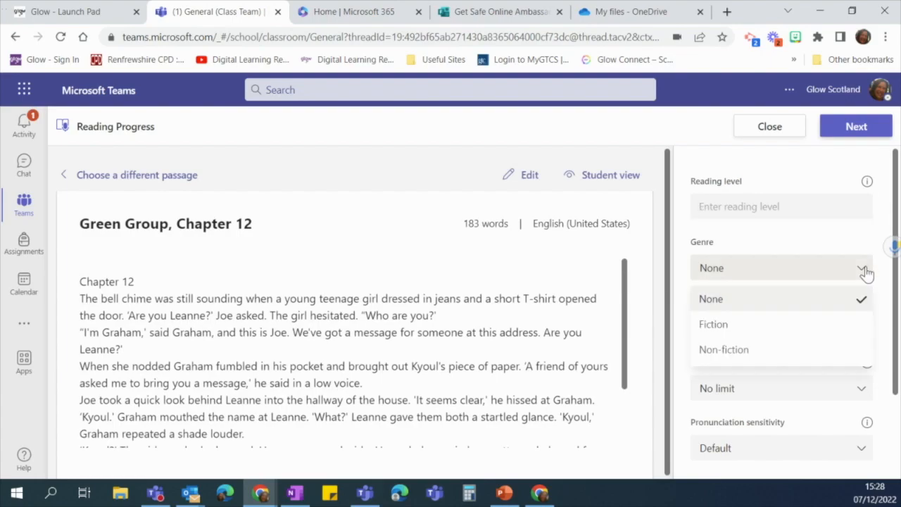
click(828, 324)
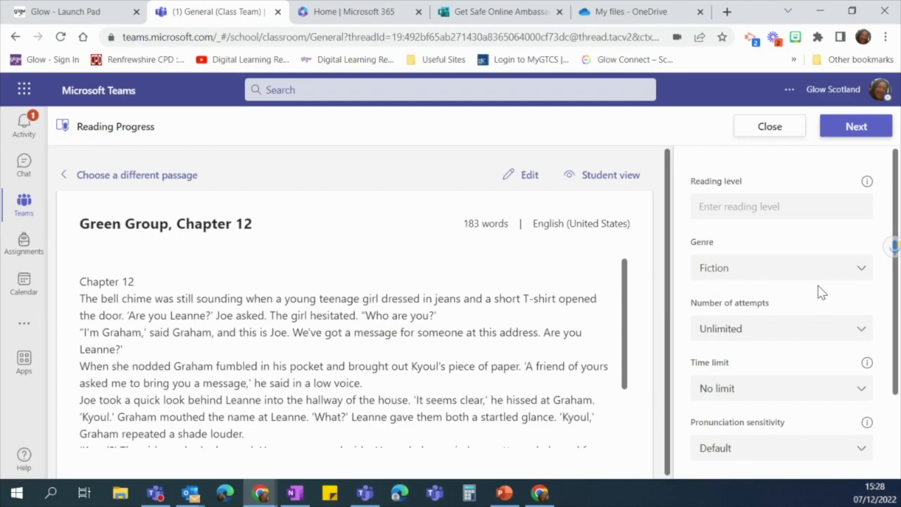
Step: Keep the number of attempts at Unlimited and set the reading time limit to 5 minutes
click(788, 334)
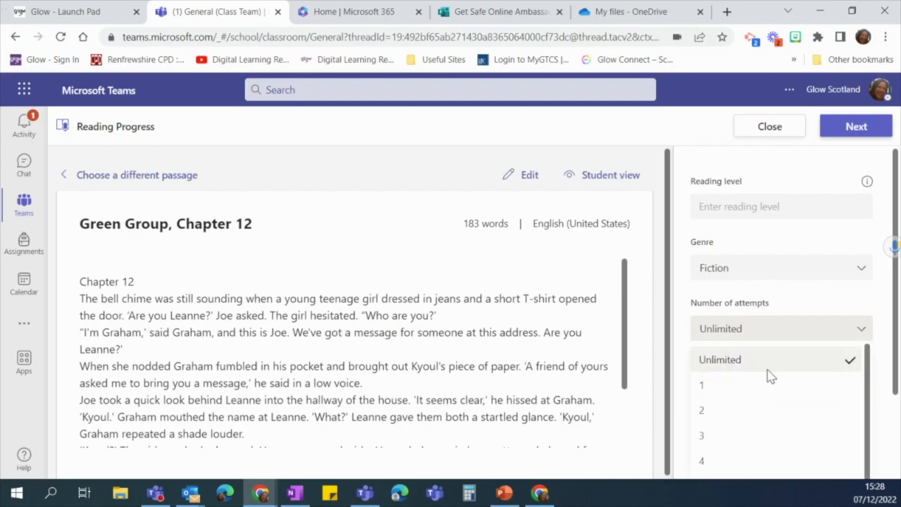
click(853, 337)
scroll(798, 314, down, 3)
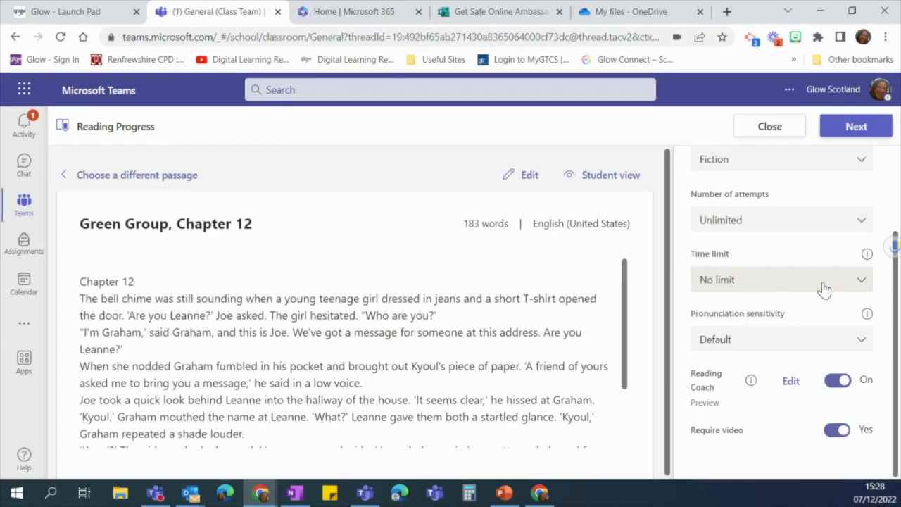
click(824, 288)
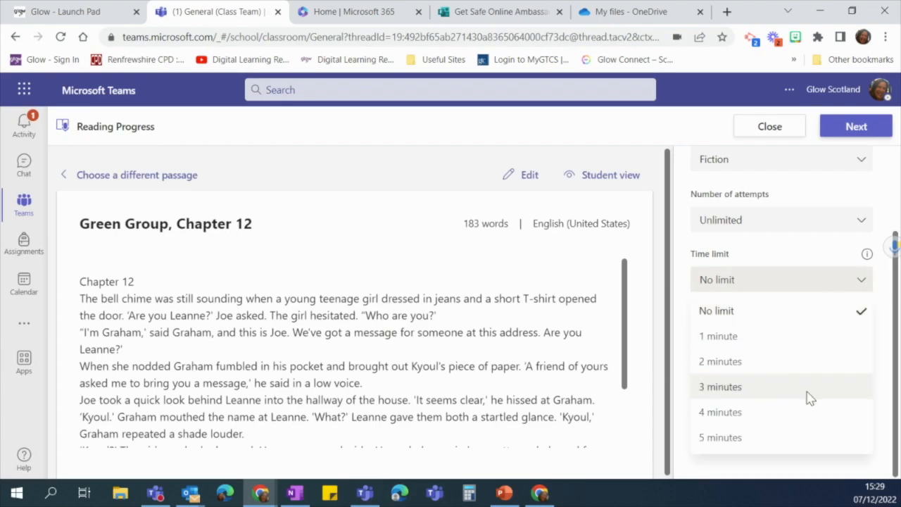
click(780, 444)
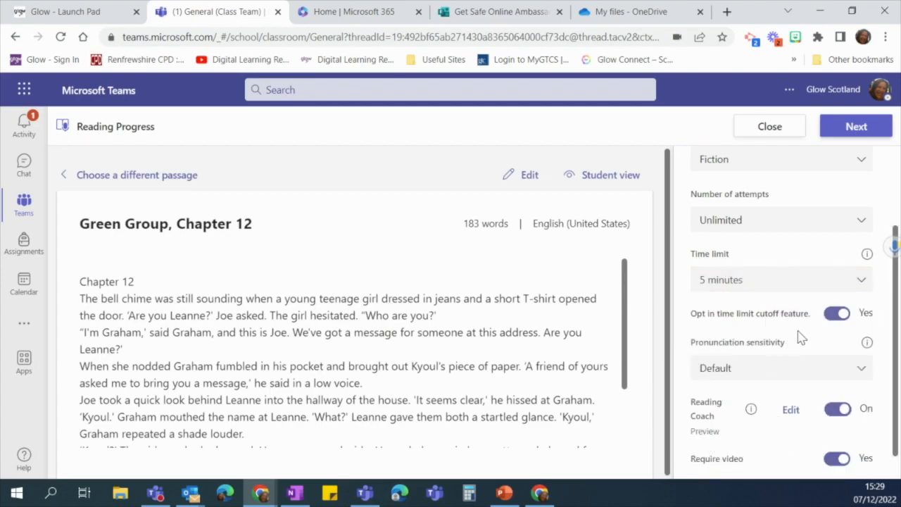
Step: Keep the pronunciation sensitivity at Default and add the configured reading passage to the assignment
scroll(800, 338, down, 1)
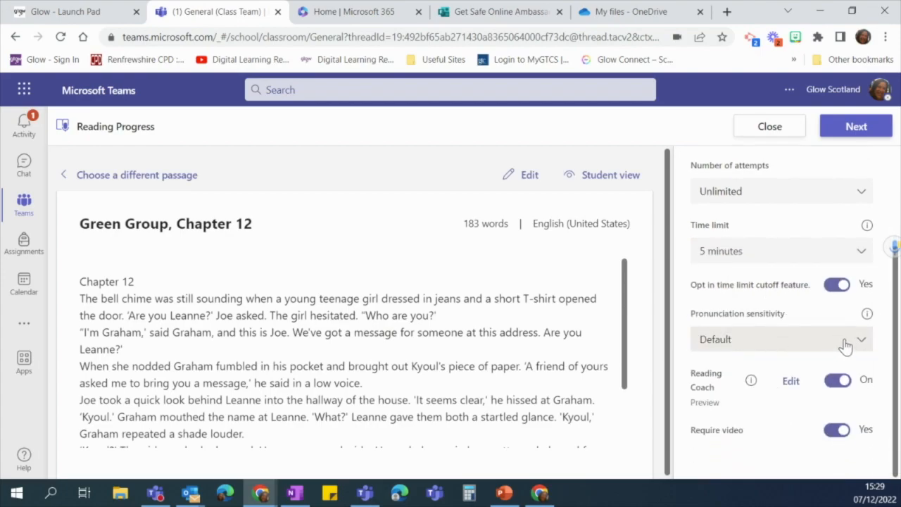
click(844, 345)
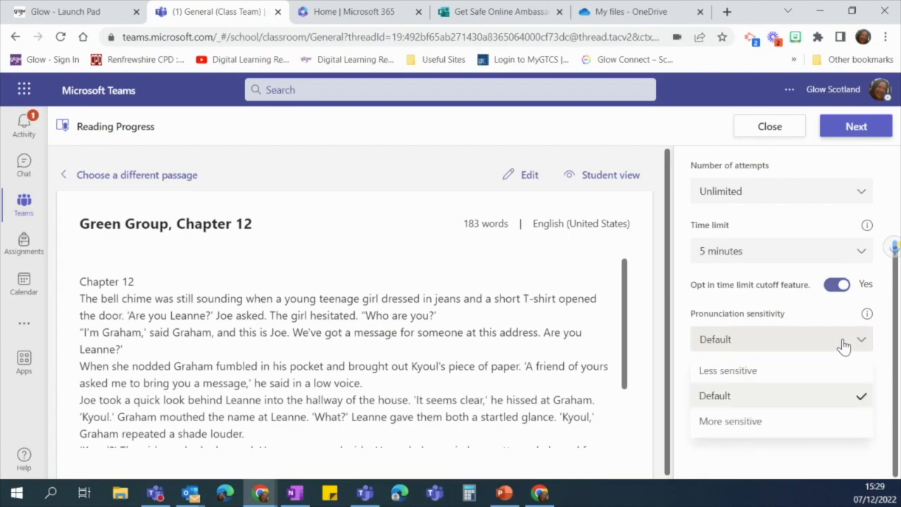
click(805, 402)
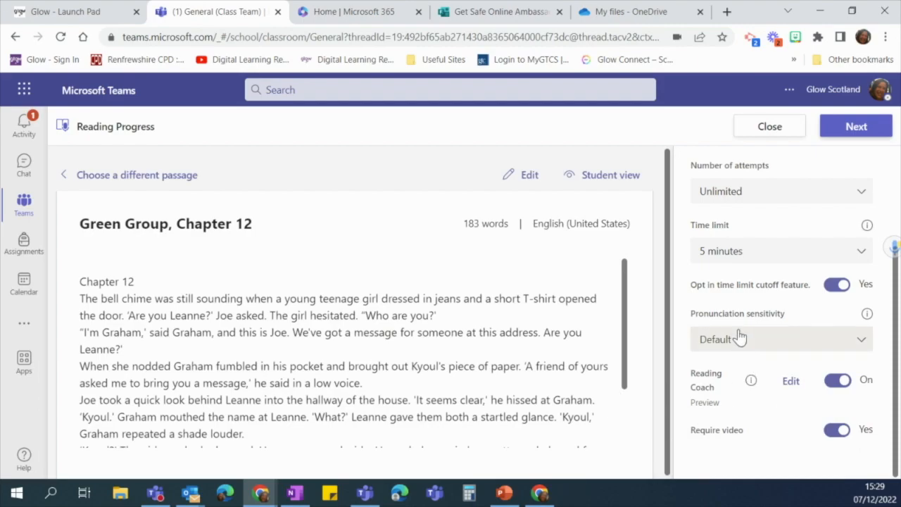
scroll(774, 434, up, 1)
scroll(774, 434, up, 1)
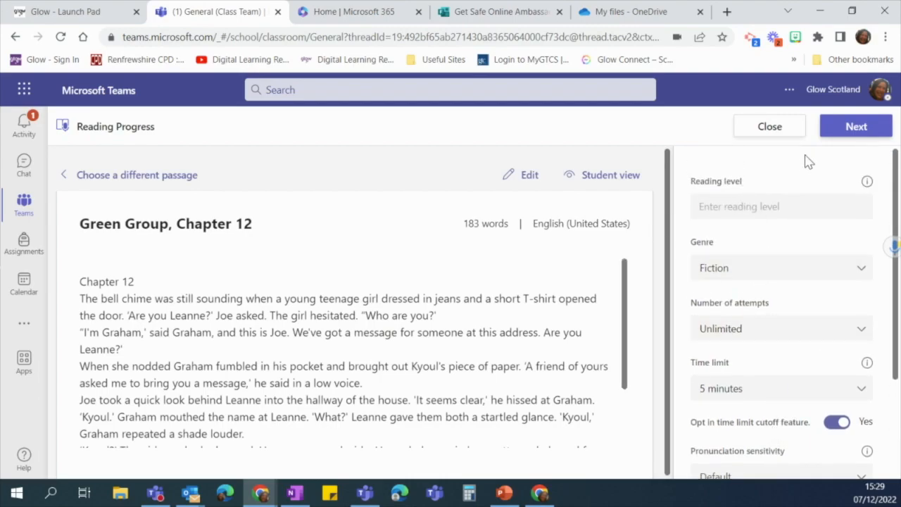
click(849, 130)
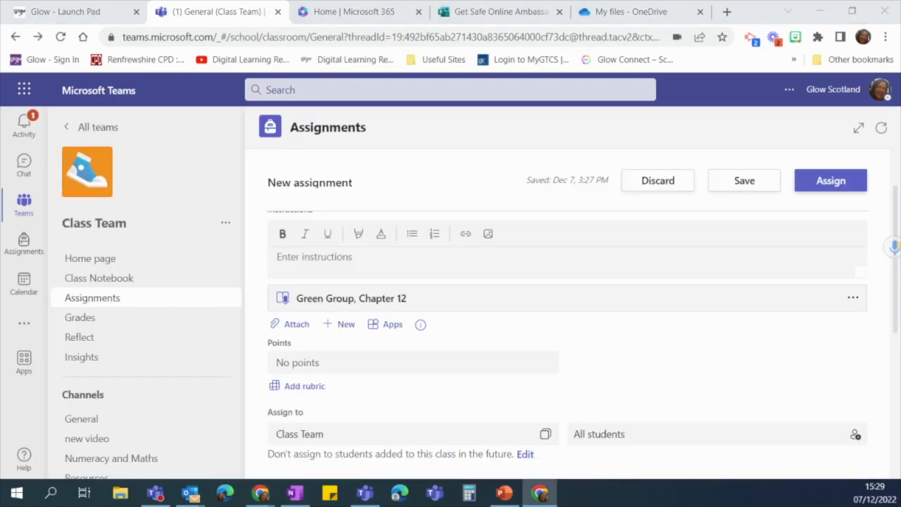
Step: Review the assignment's title, instructions, attached passage, points, rubric, recipients, due date, and calendar and notification settings
scroll(553, 312, up, 2)
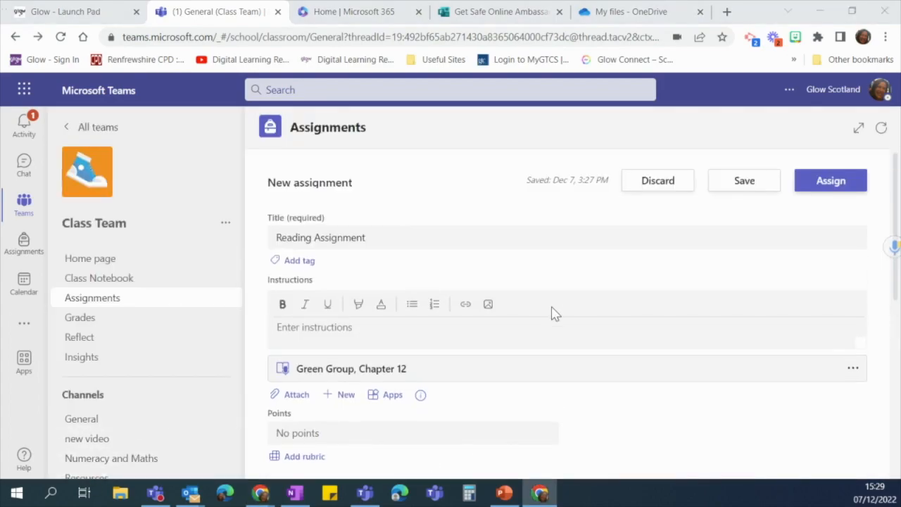
scroll(549, 286, down, 2)
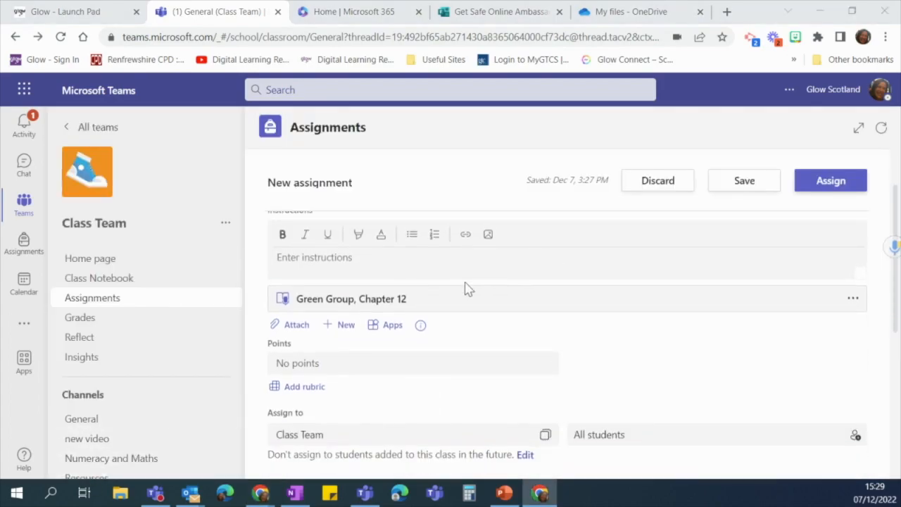
click(295, 256)
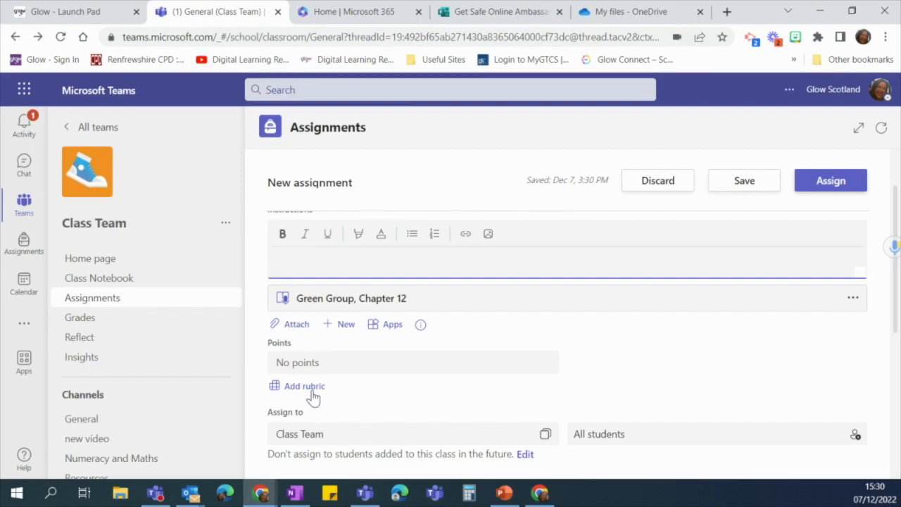
scroll(671, 378, down, 1)
scroll(671, 377, down, 2)
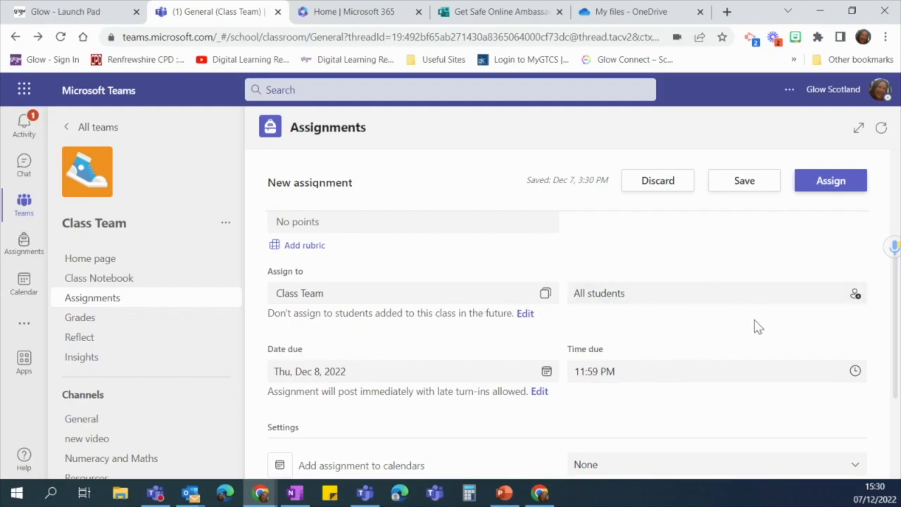
scroll(508, 343, down, 2)
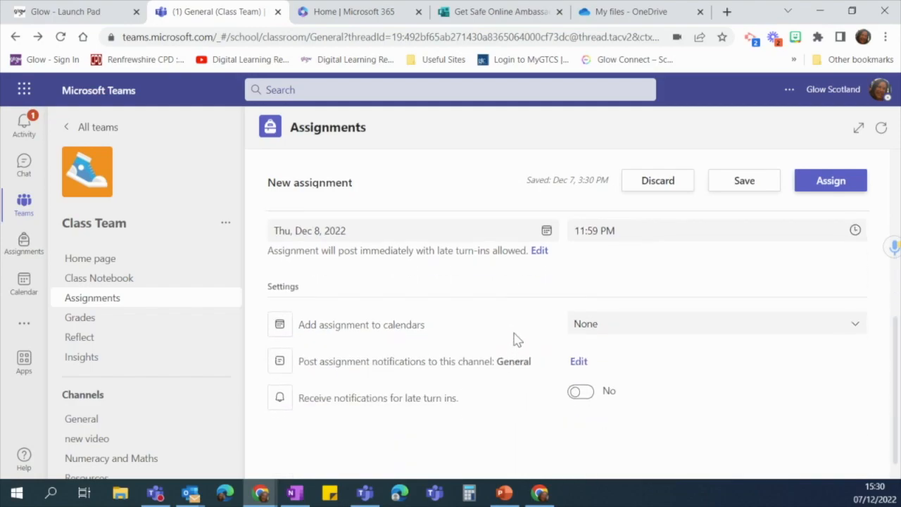
scroll(527, 306, up, 1)
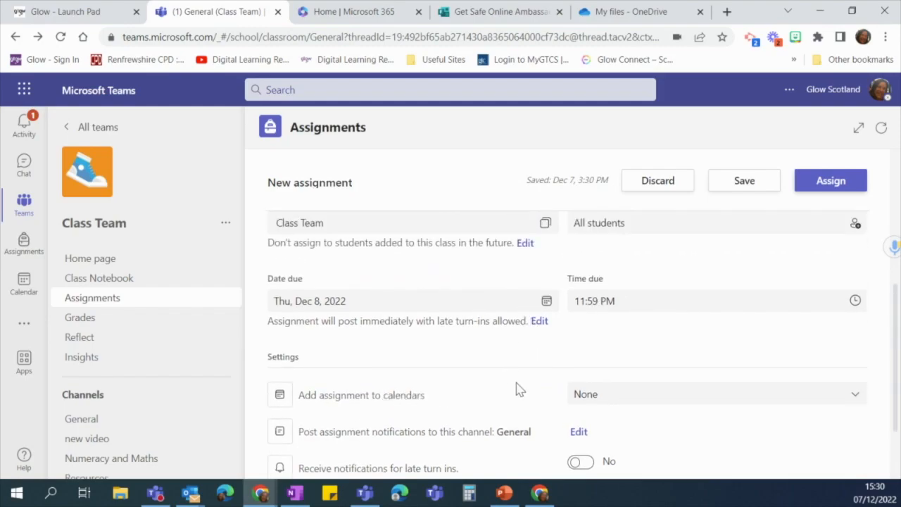
scroll(493, 359, down, 1)
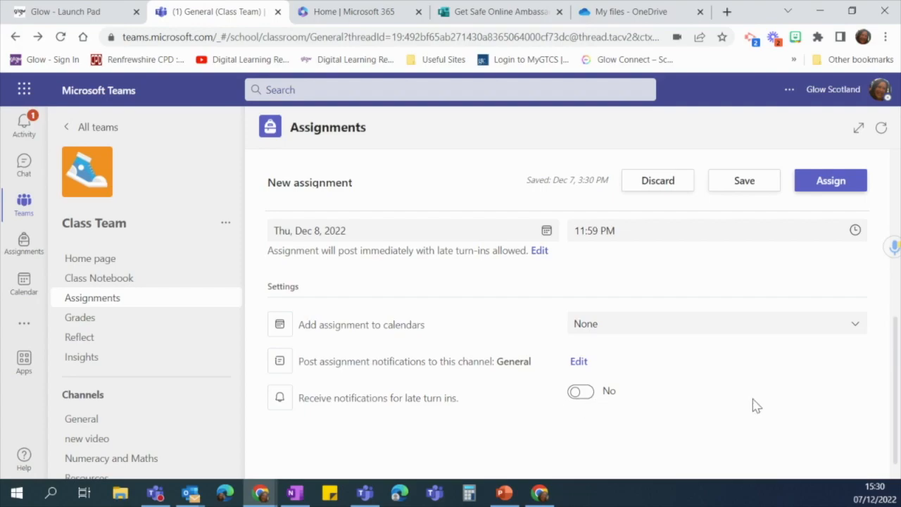
Step: Set the assignment's due date to Wed, Dec 14, 2022 and its due time to 3:00 PM
scroll(753, 405, up, 2)
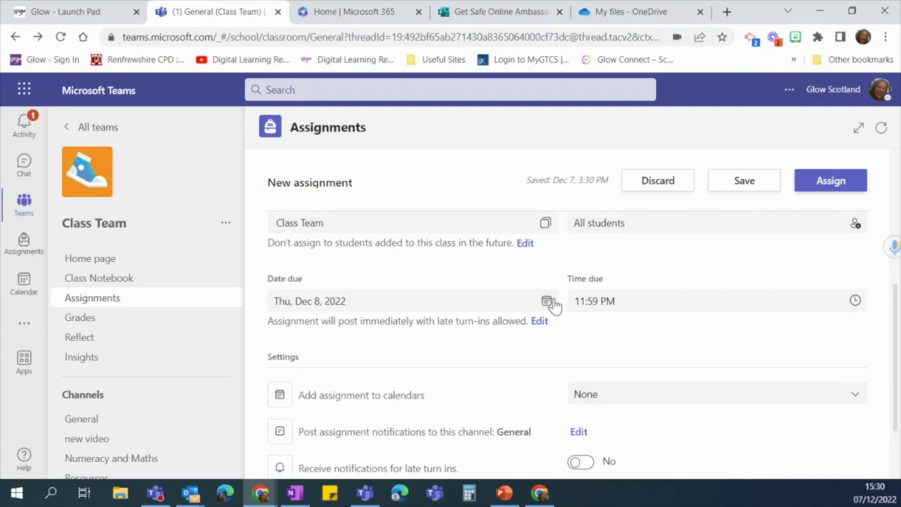
click(549, 303)
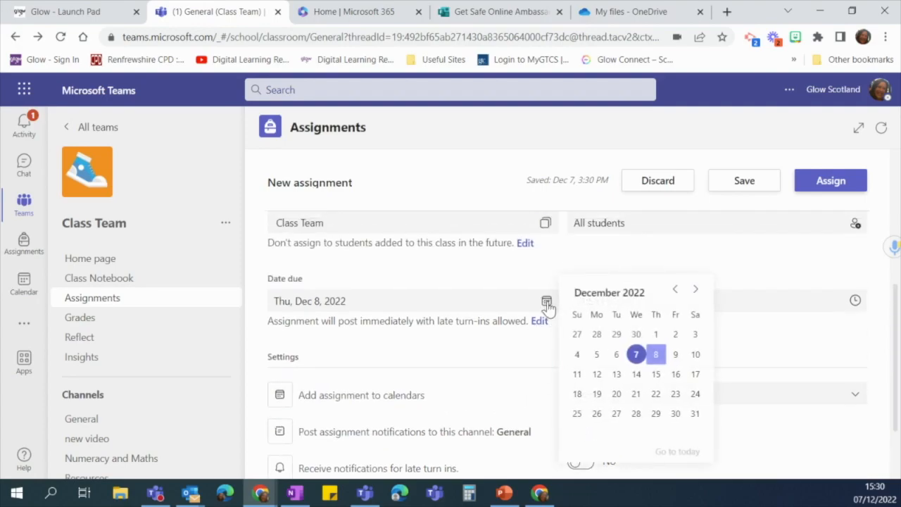
click(634, 376)
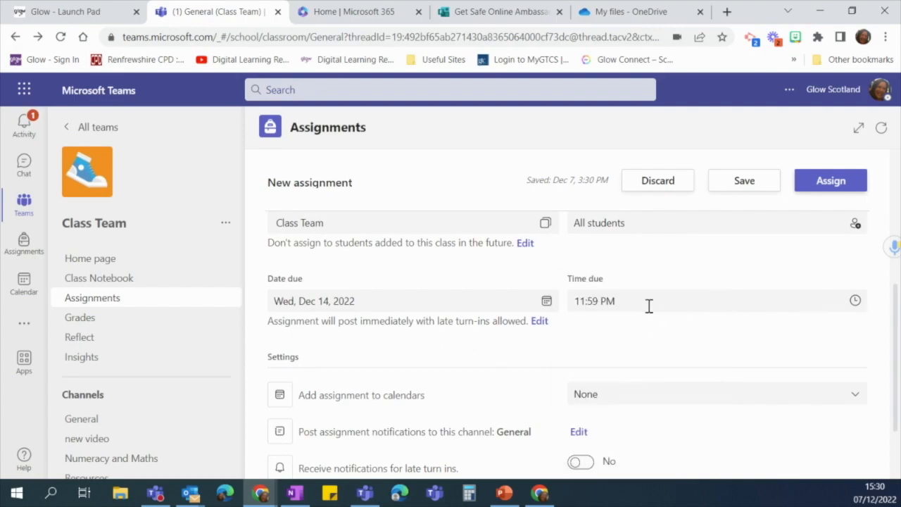
click(854, 301)
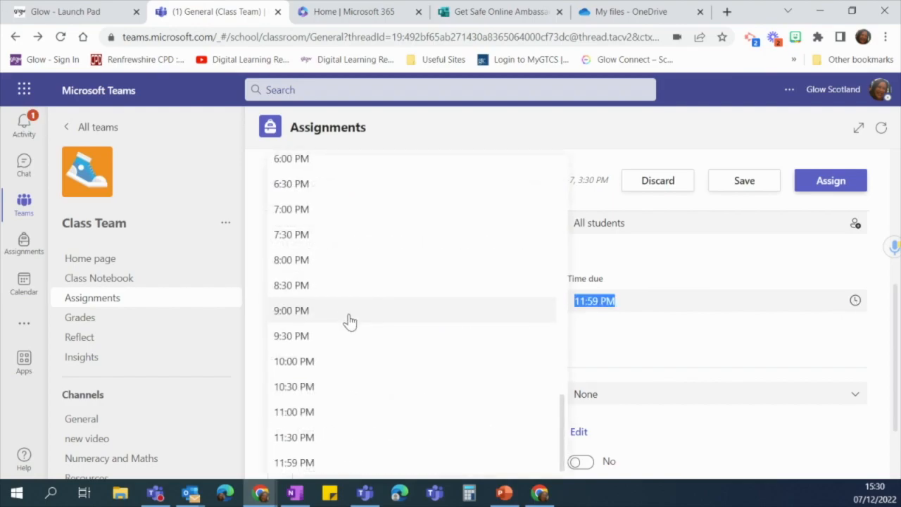
scroll(309, 310, up, 5)
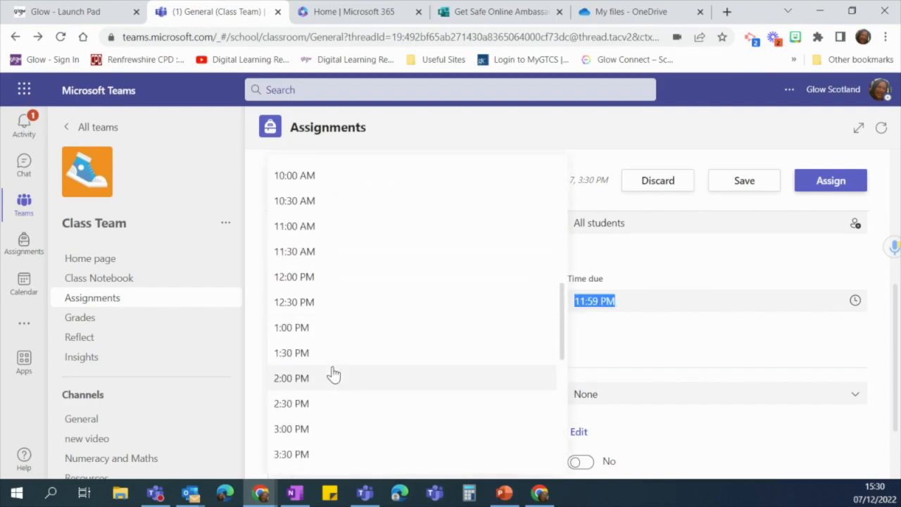
scroll(335, 381, down, 2)
click(328, 290)
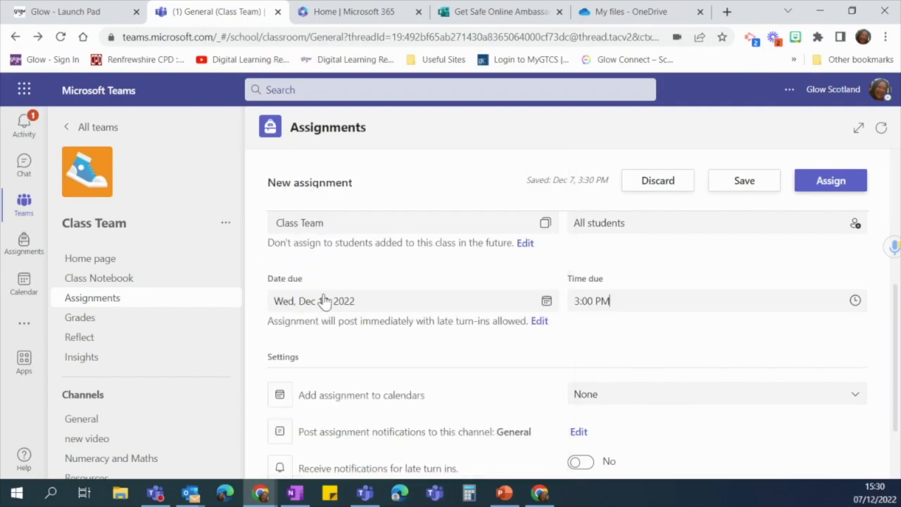
Step: Check the completed assignment form once more and assign the Reading Assignment to the Class Team
scroll(706, 356, down, 1)
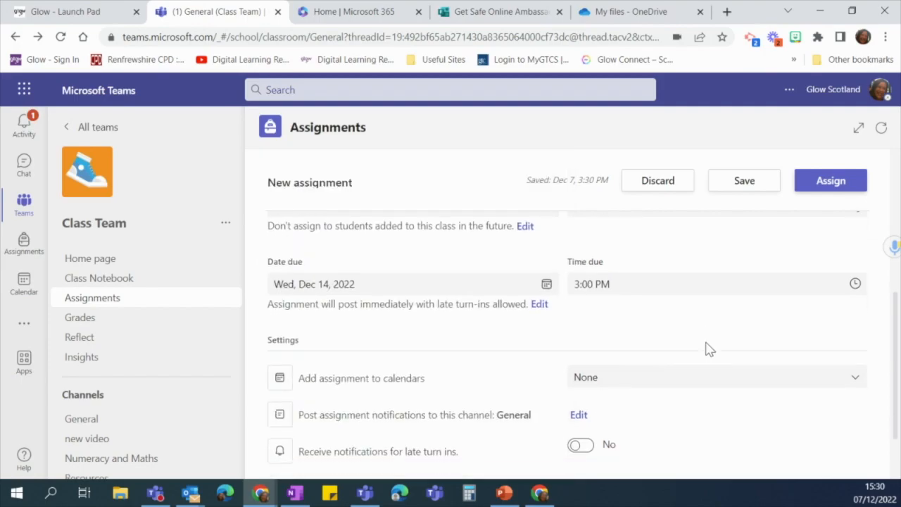
scroll(706, 364, up, 5)
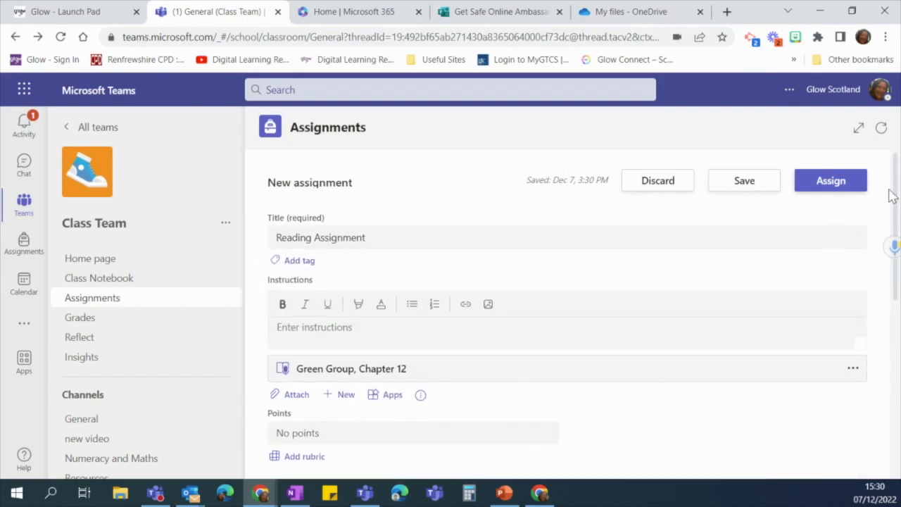
click(833, 184)
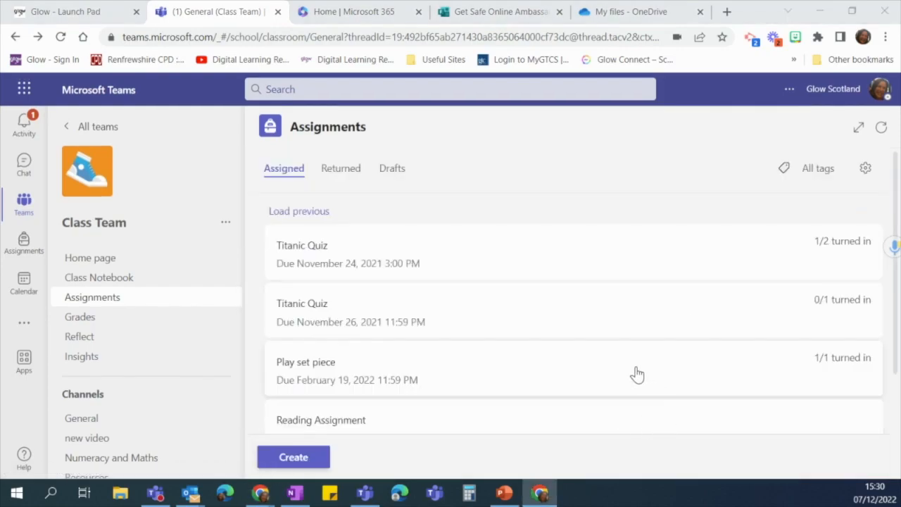
Step: Open the existing Reading Progress Assignment due December 15, 2022 from the assigned list for editing
scroll(599, 382, down, 3)
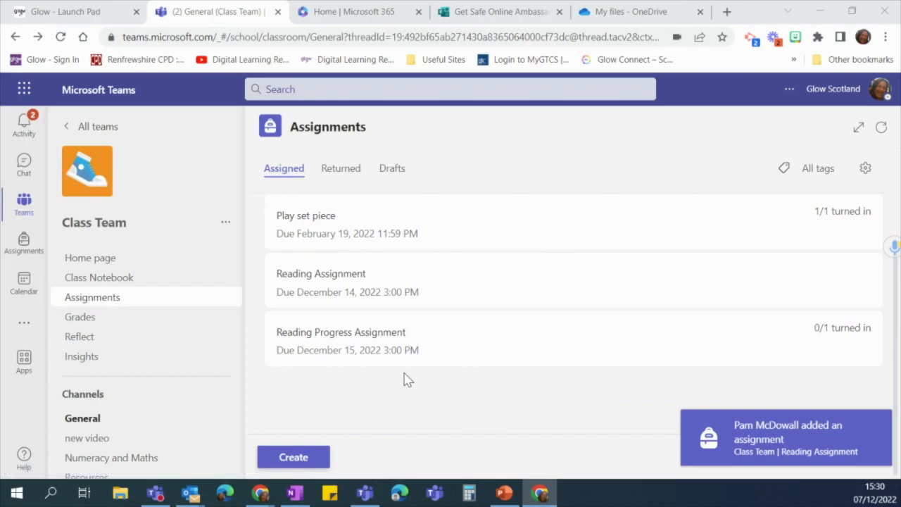
click(359, 340)
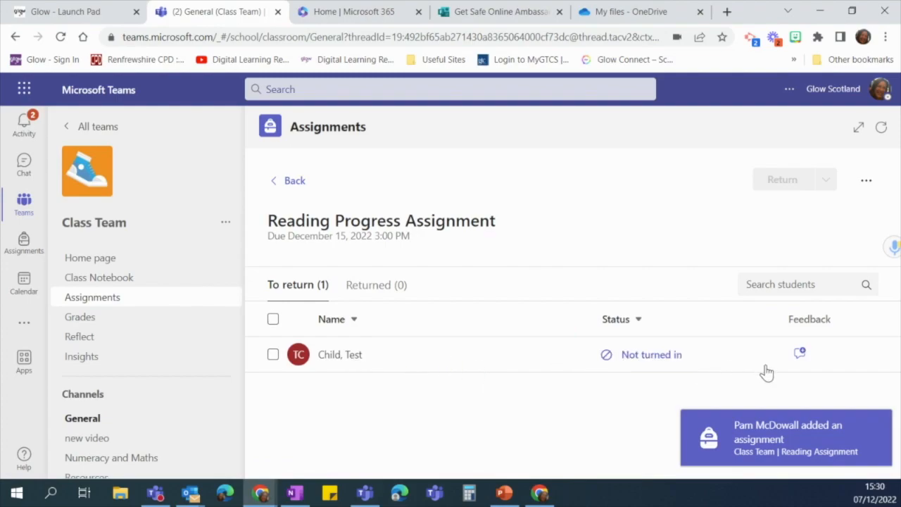
click(868, 184)
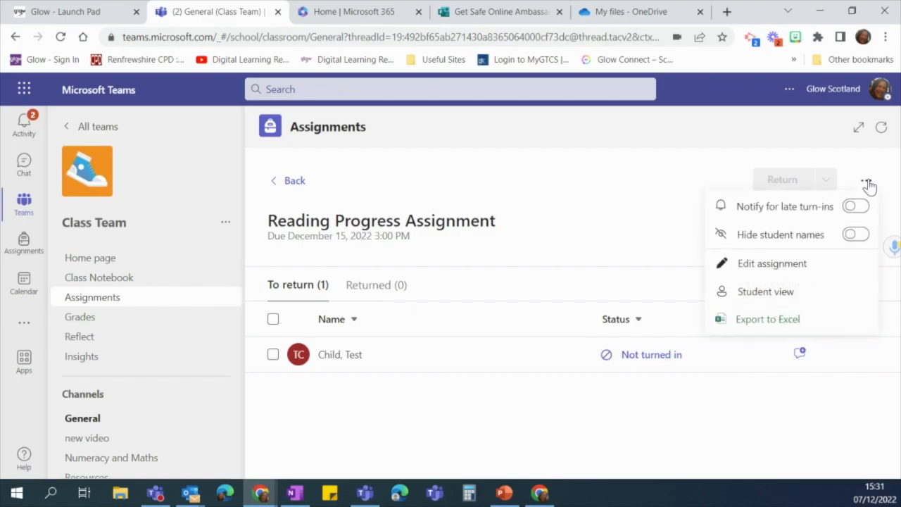
click(788, 266)
Step: Open the attached passage A Baby Polar Bear Grows Up and dismiss the notice above its text
scroll(566, 415, down, 2)
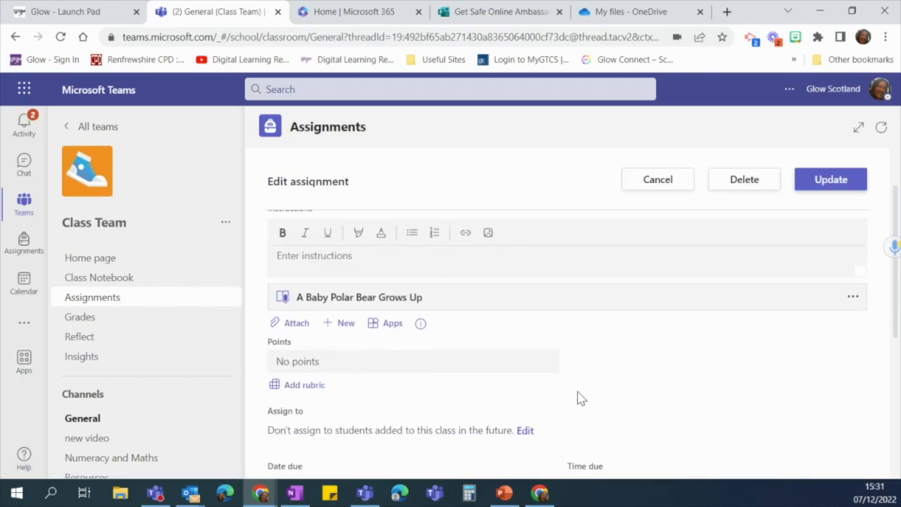
scroll(674, 354, down, 1)
scroll(669, 346, up, 2)
click(361, 297)
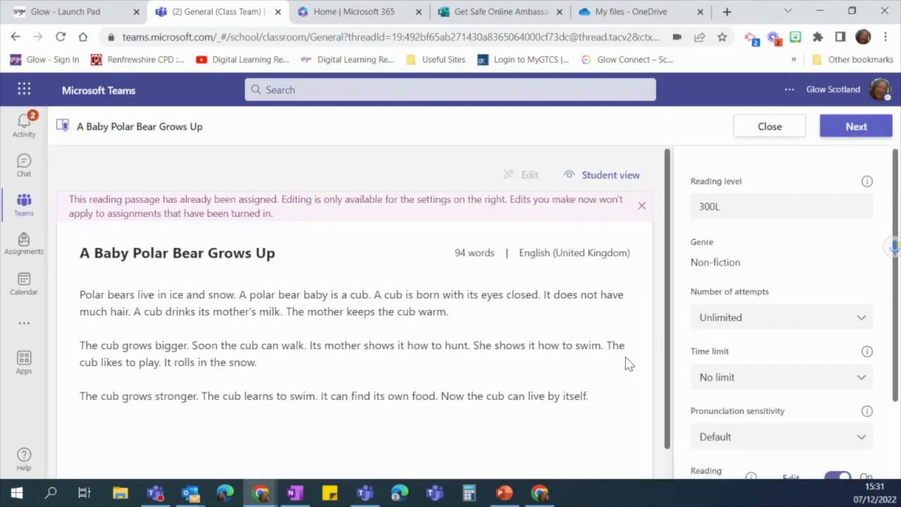
click(641, 205)
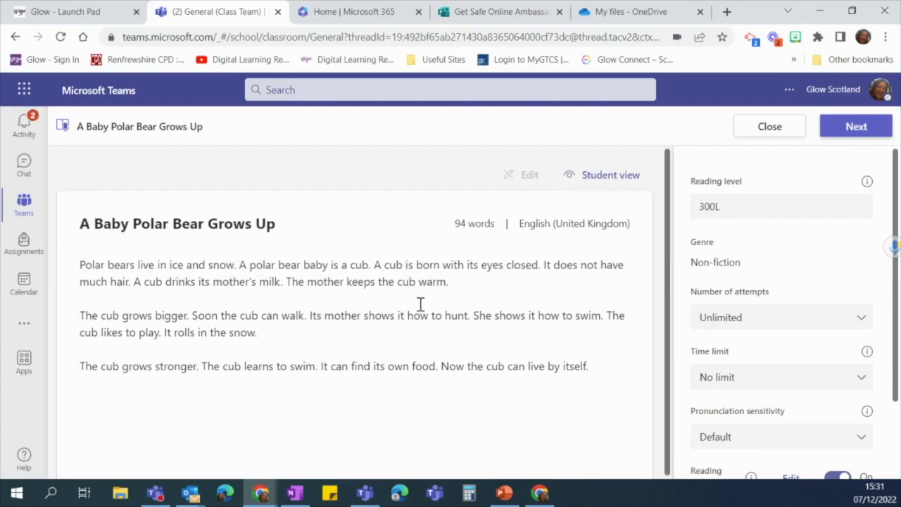
Step: Start a preview recording in student view and set the reading text size to 42 with increased spacing
click(622, 177)
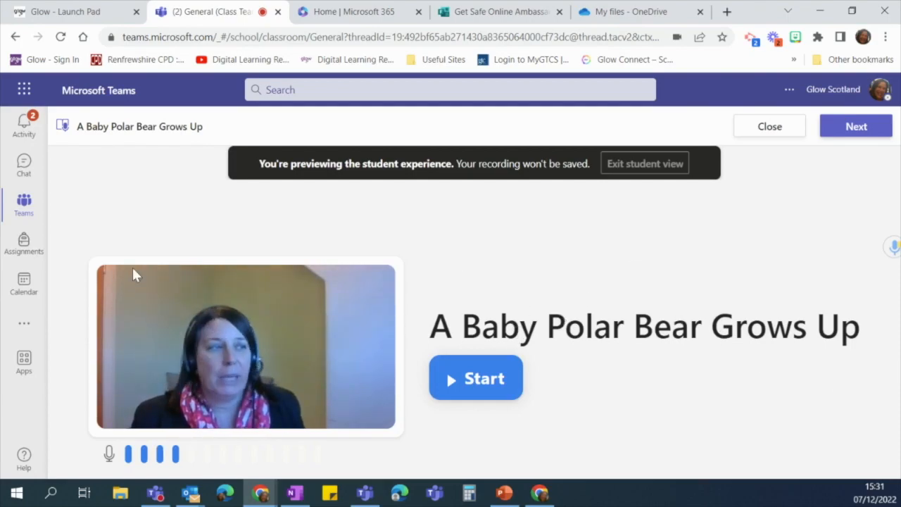
click(492, 381)
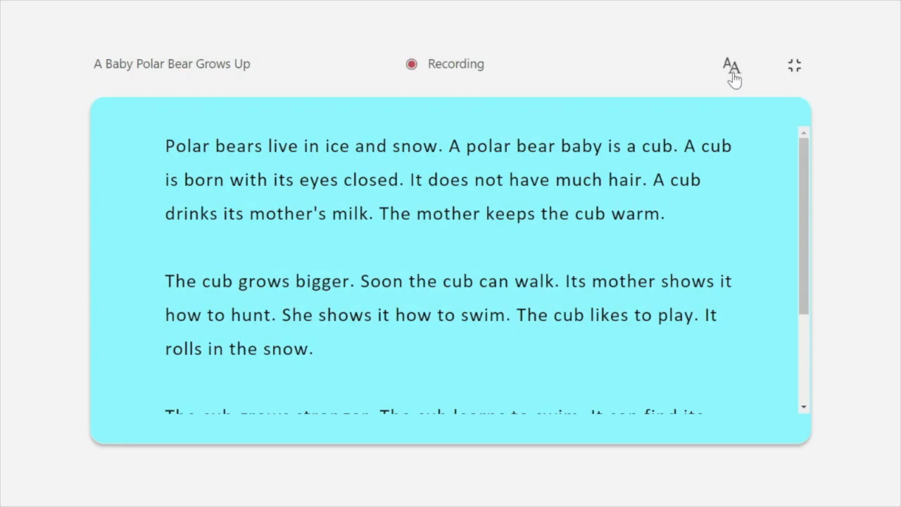
click(733, 77)
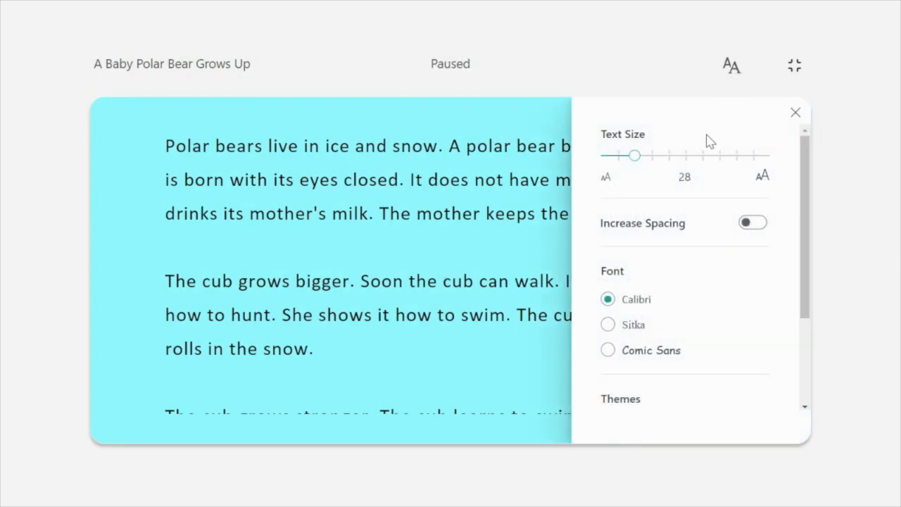
click(670, 158)
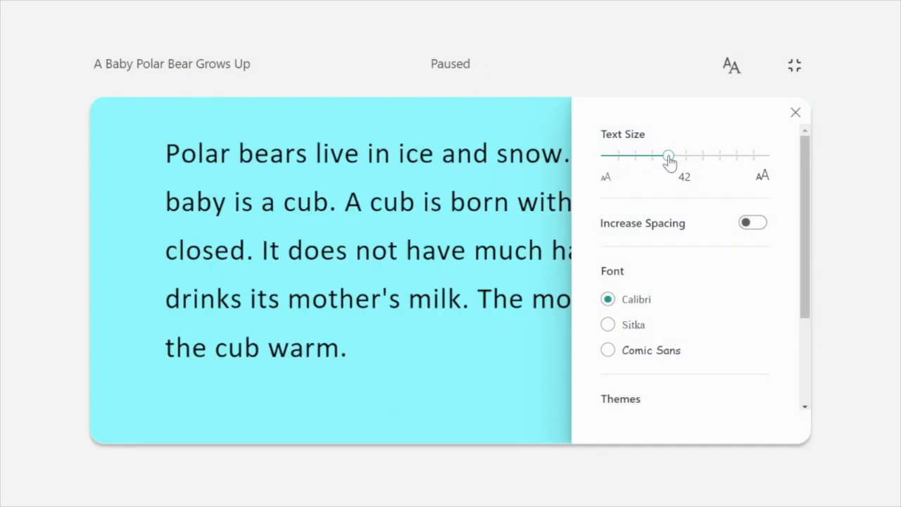
click(752, 224)
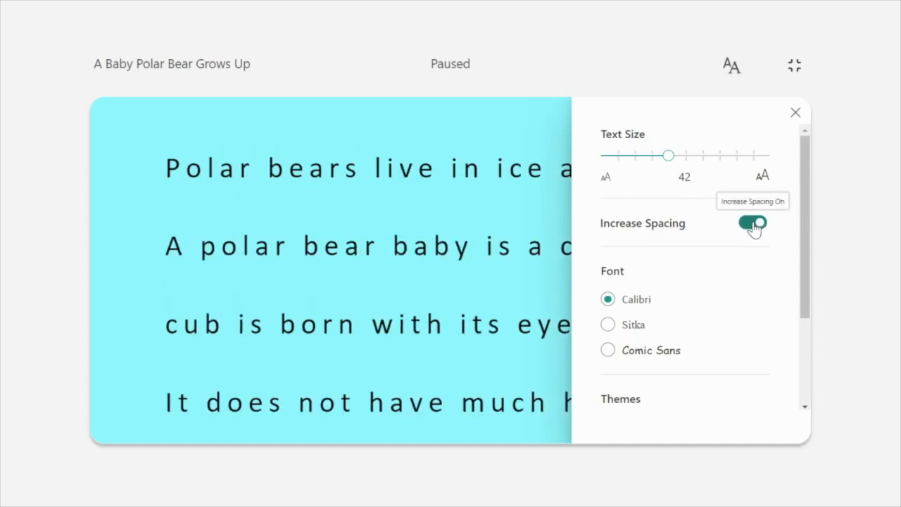
Step: Apply the green theme, compare the Sitka and Comic Sans fonts, keep Comic Sans, and resume the recording
scroll(659, 401, down, 2)
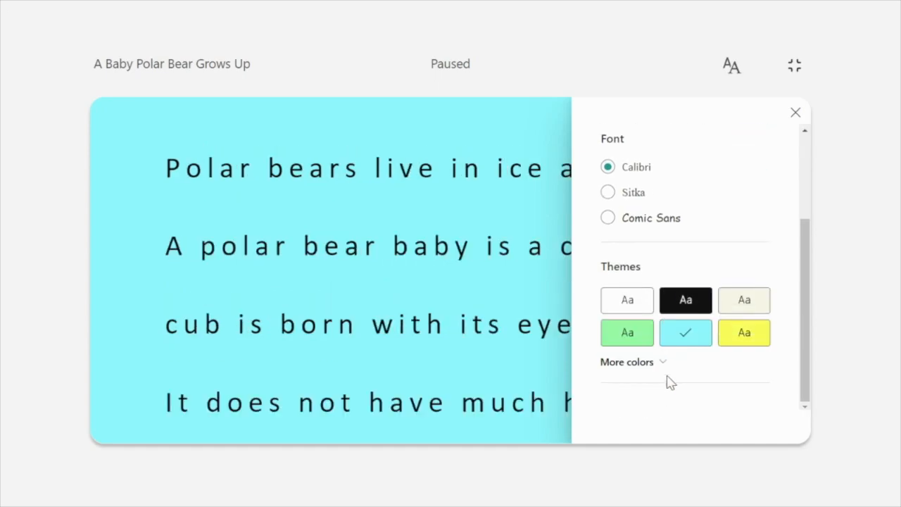
click(635, 344)
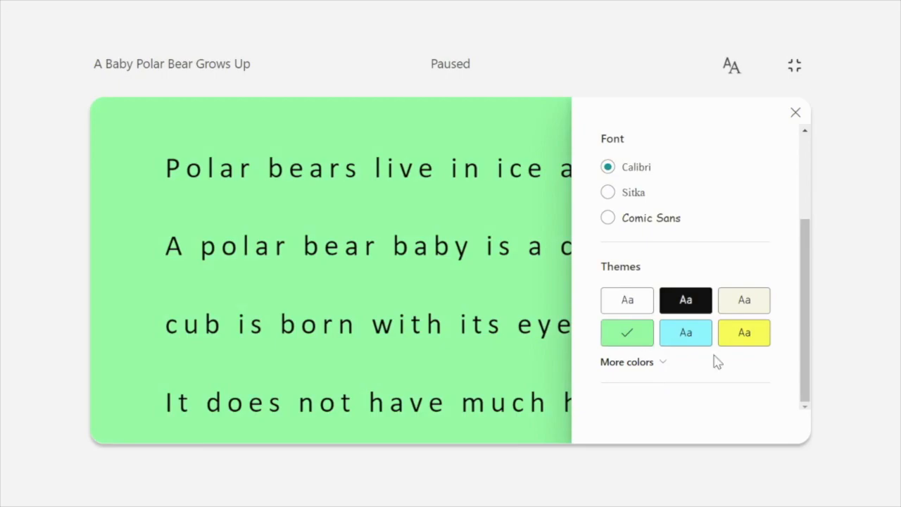
click(609, 220)
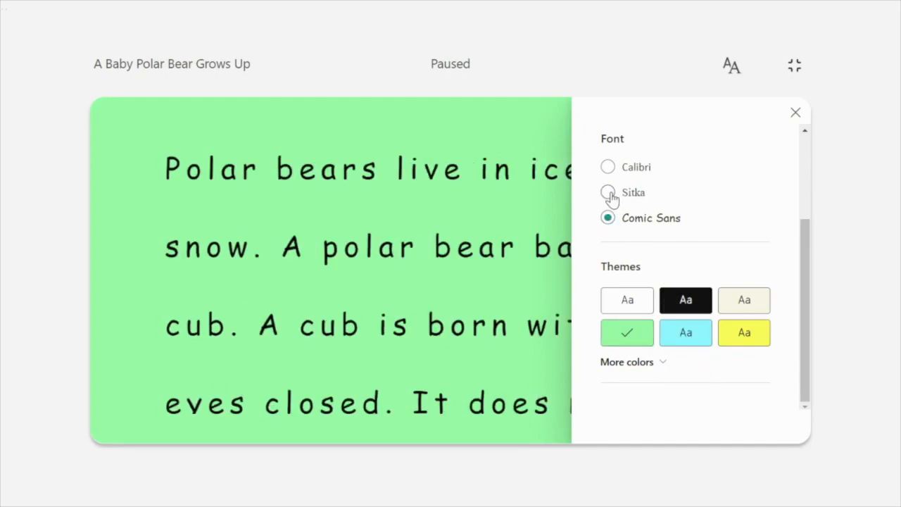
click(608, 192)
click(607, 219)
drag(799, 264, 831, 137)
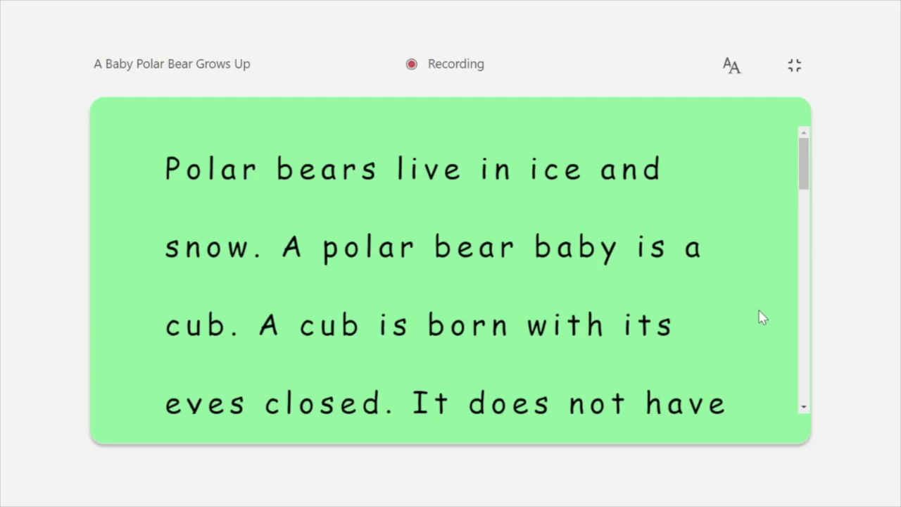
Step: Go through the passage to its end and finish the preview recording
scroll(782, 282, down, 8)
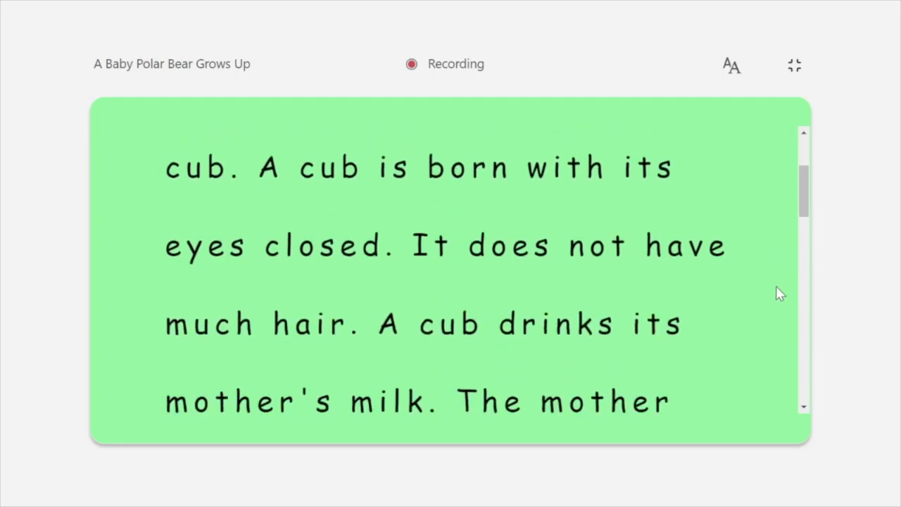
scroll(777, 292, down, 10)
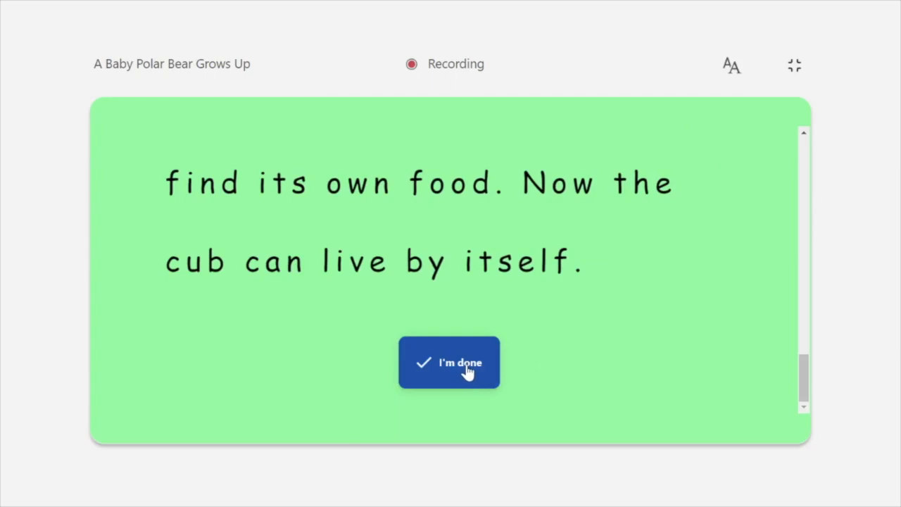
click(467, 371)
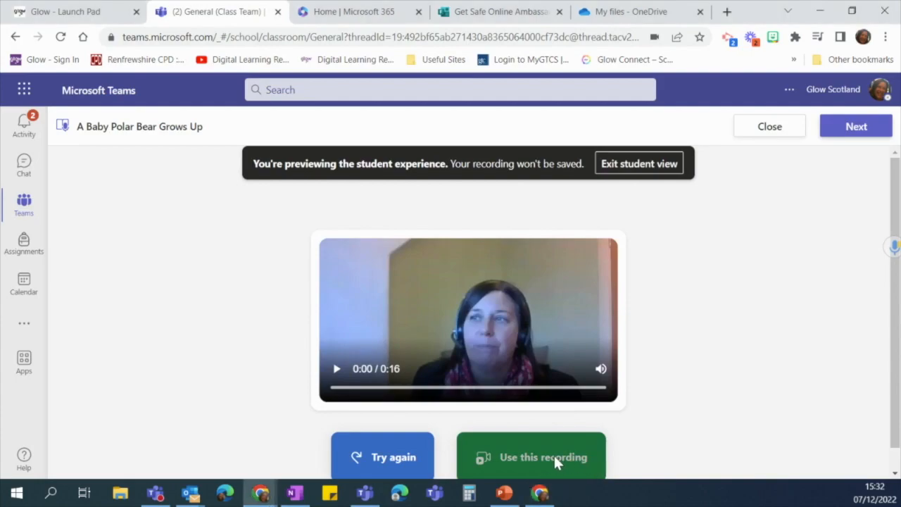
Step: Review the options for retrying or using the preview recording and exit student view
scroll(553, 453, down, 1)
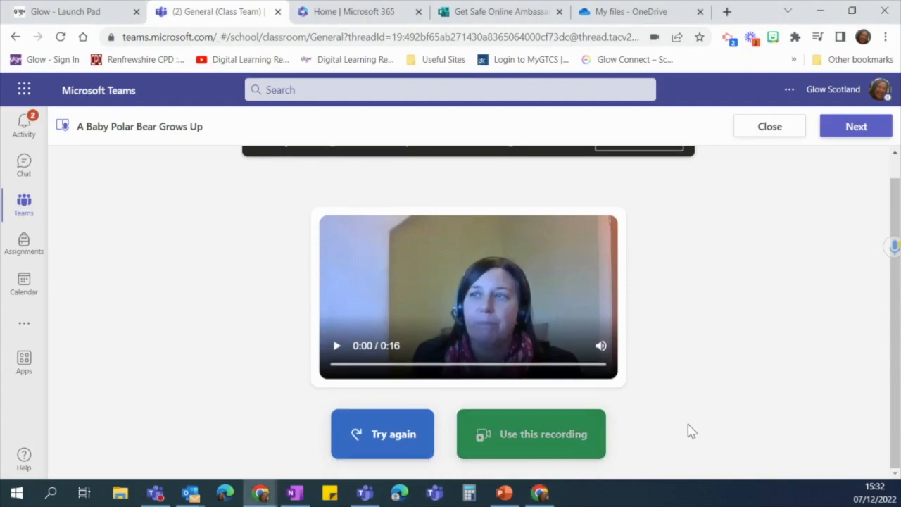
scroll(688, 422, up, 1)
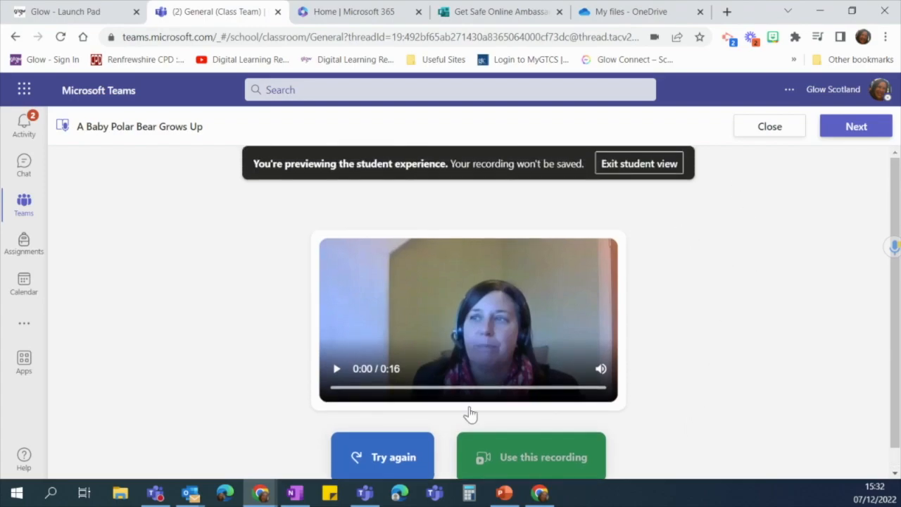
key(alt+Tab)
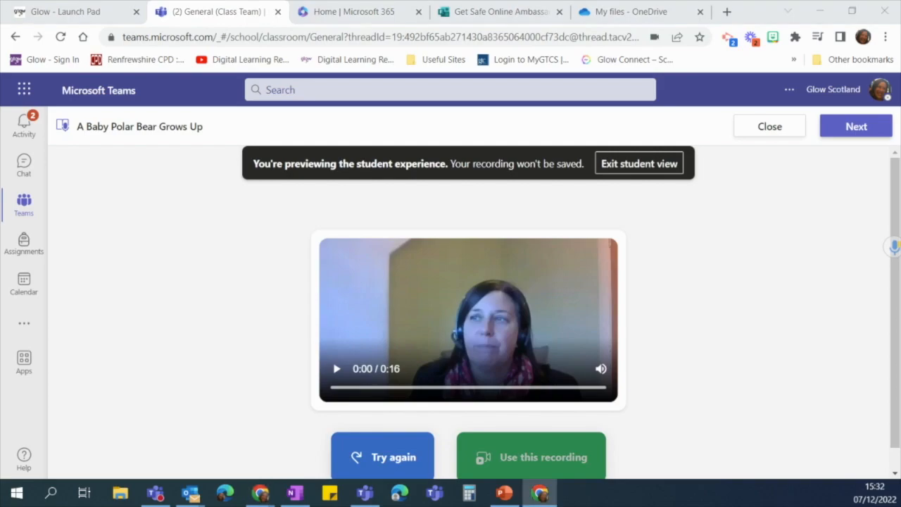
click(648, 167)
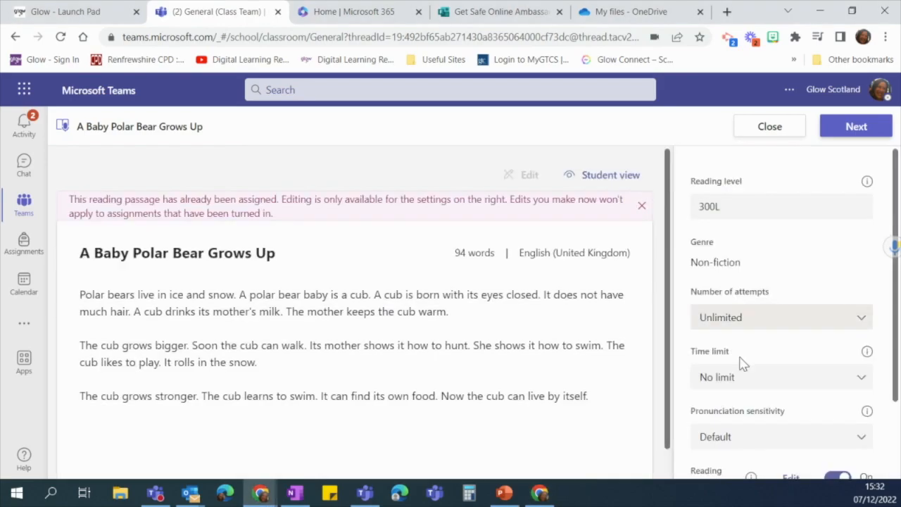
Step: Return to the assignment form, look through its settings, and cancel editing to go back to the assigned list
click(856, 126)
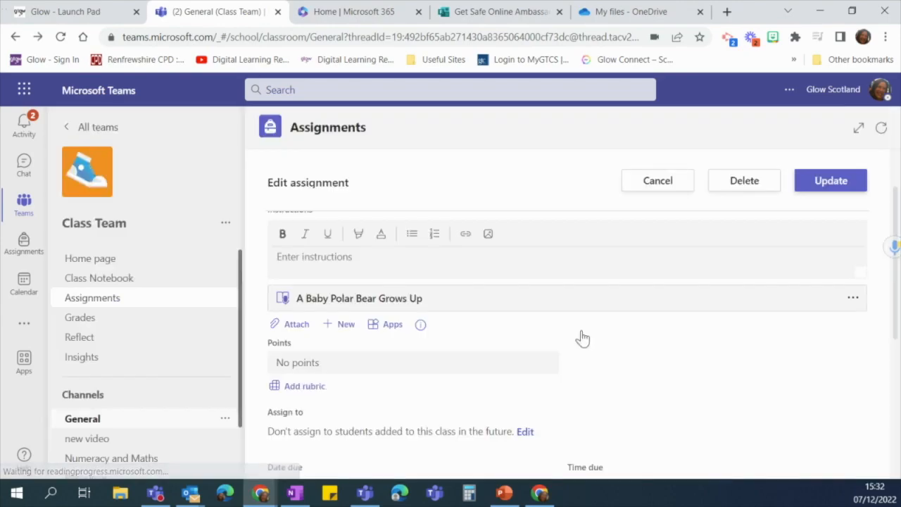
scroll(688, 345, down, 3)
scroll(688, 346, down, 2)
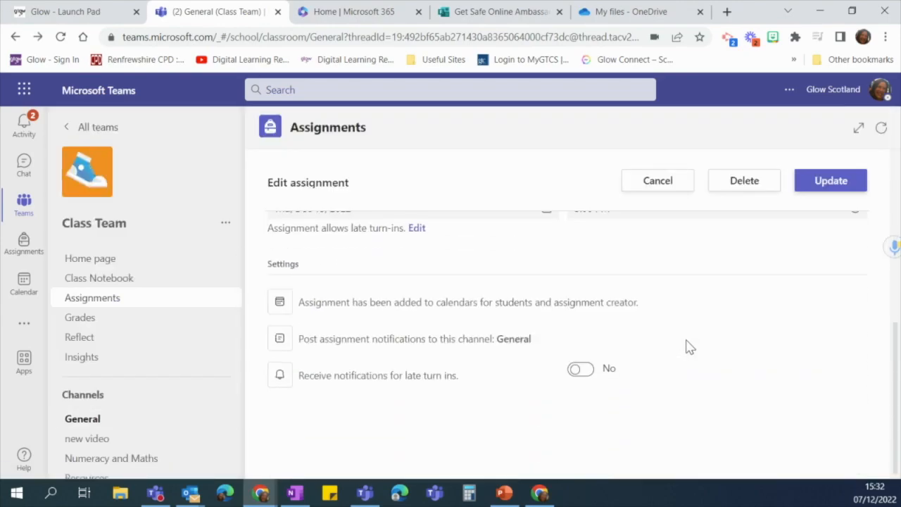
scroll(687, 345, up, 3)
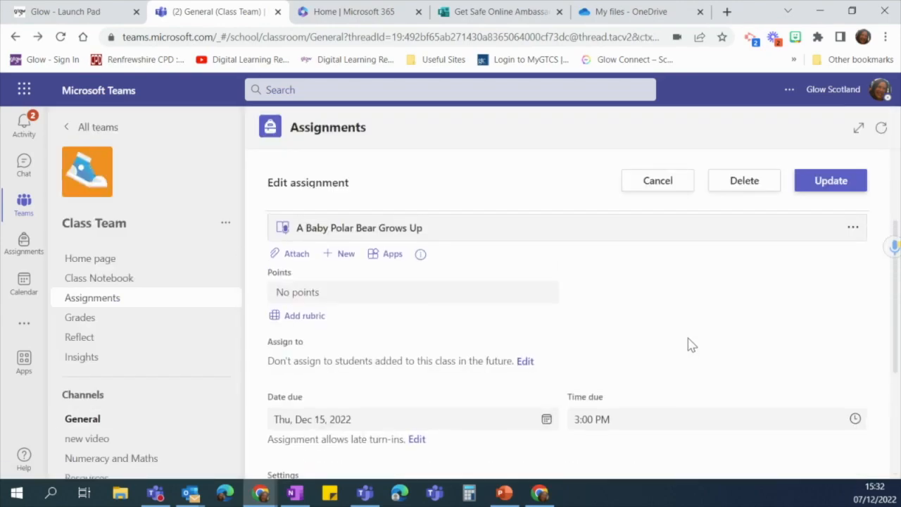
click(651, 183)
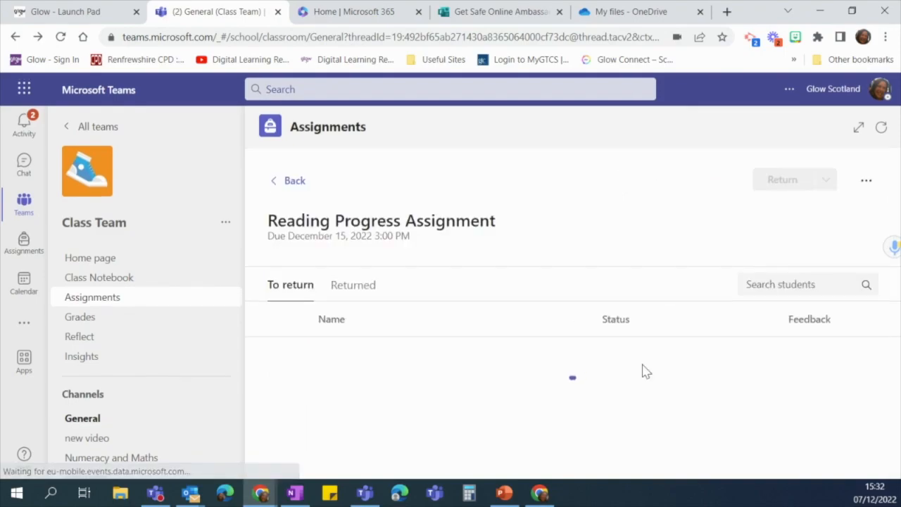
click(295, 181)
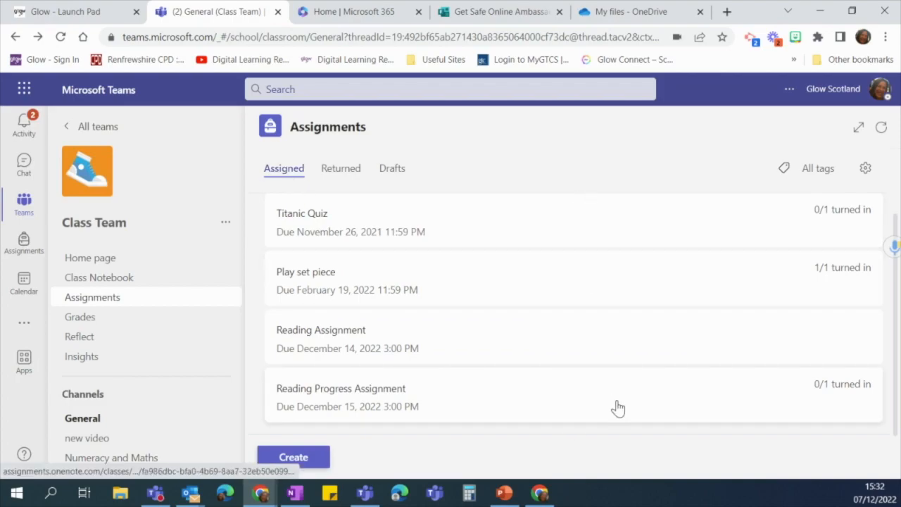